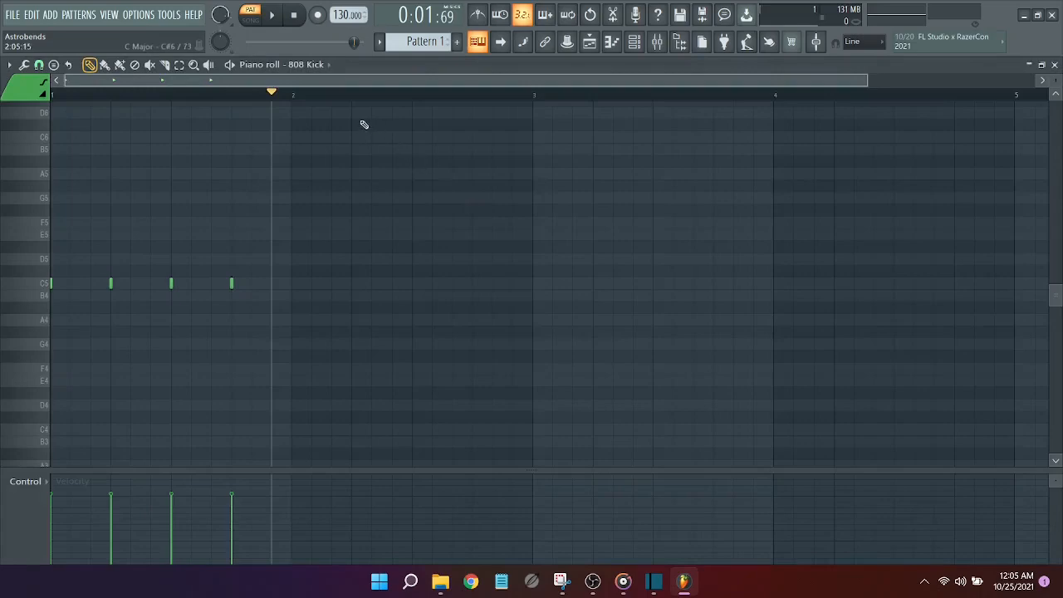
# Step: Close the 808 Kick piano roll, open the one for 3x Osc, and return the playhead to the start of bar 1
pyautogui.click(1054, 64)
pyautogui.press('F7')
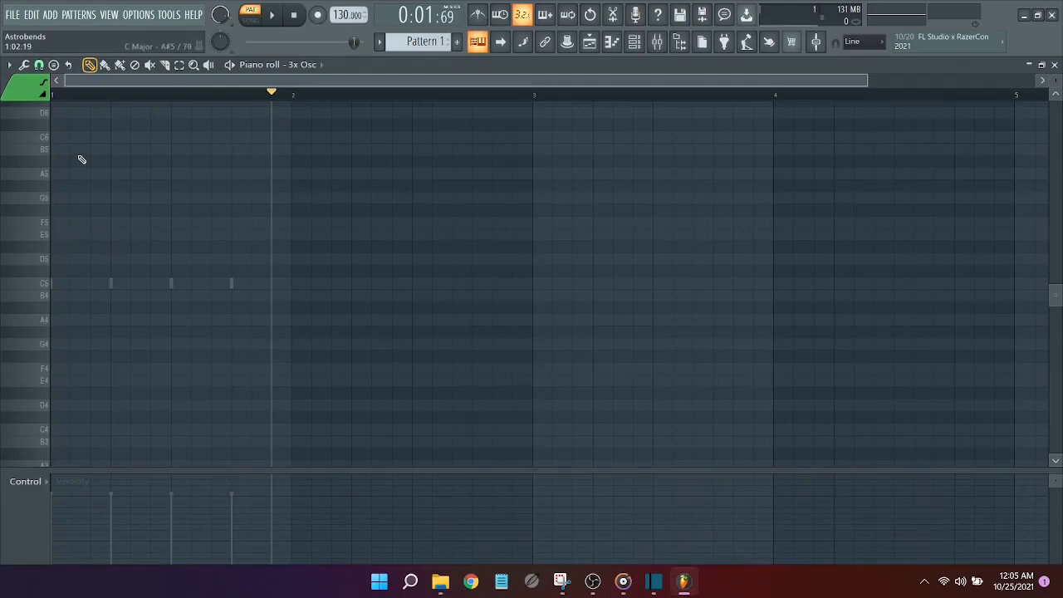
pyautogui.moveTo(98, 94); pyautogui.dragTo(78, 102)
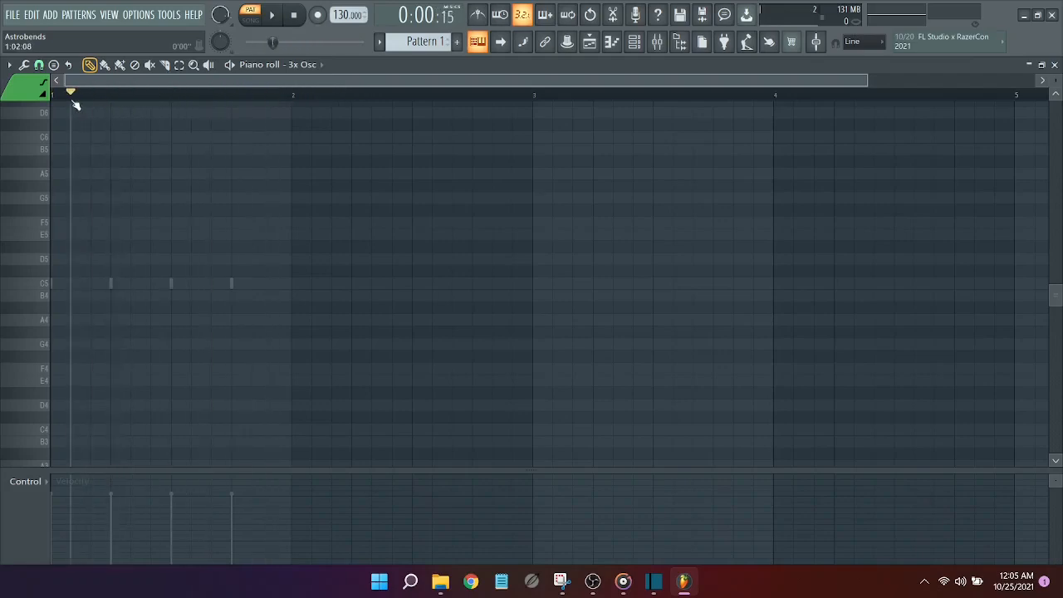
pyautogui.scroll(3, 69, 171)
pyautogui.scroll(-5, 66, 171)
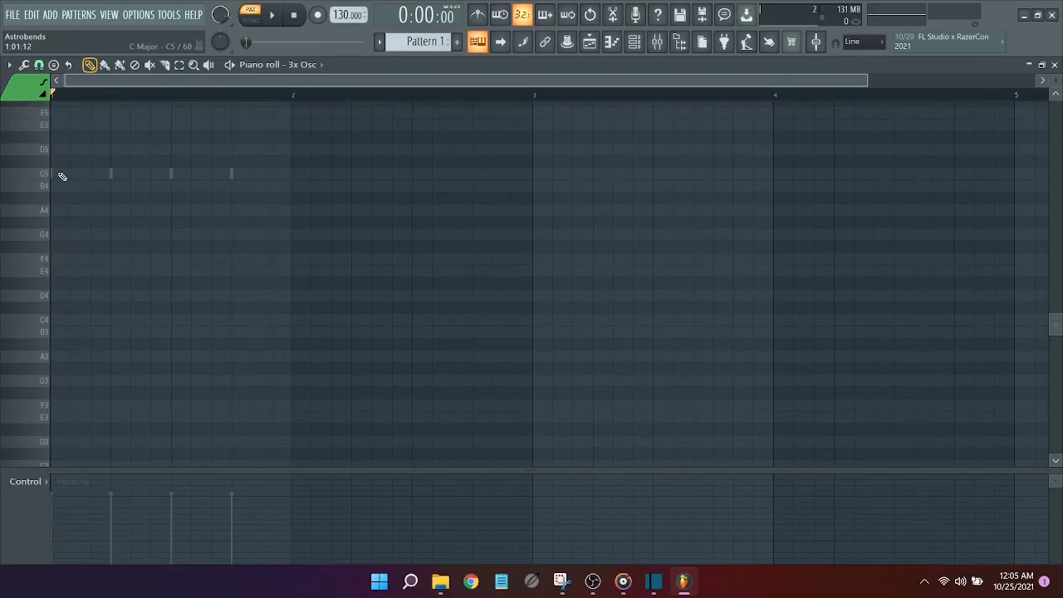
pyautogui.scroll(2, 59, 175)
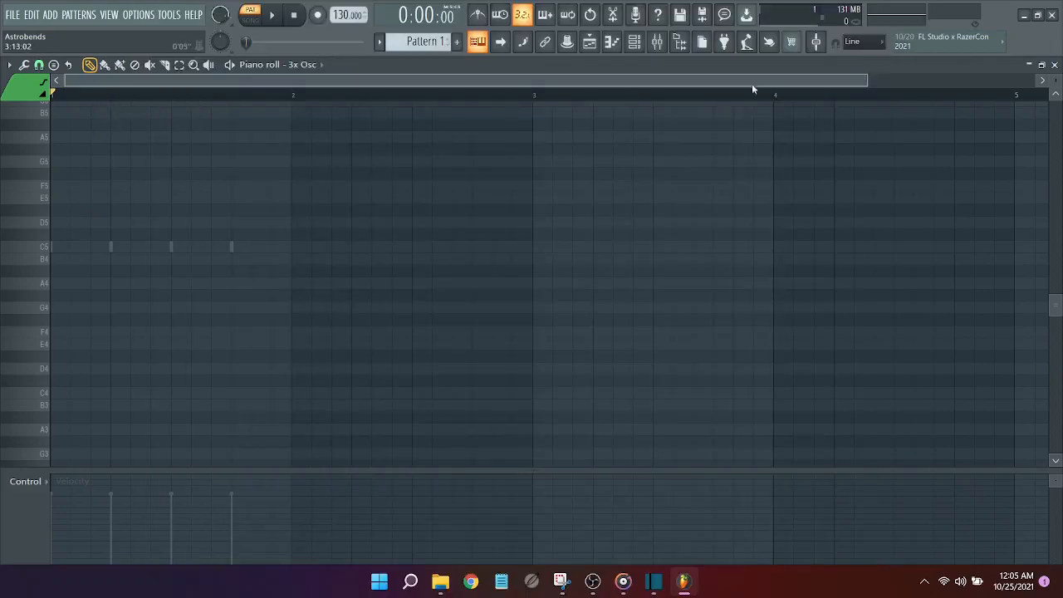
pyautogui.moveTo(866, 80); pyautogui.dragTo(720, 75)
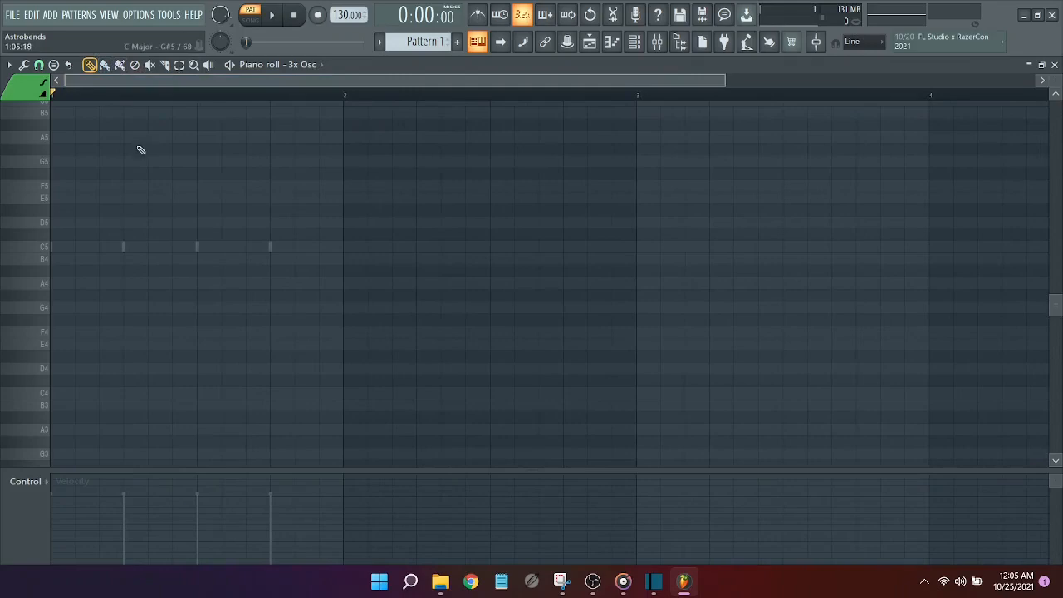
pyautogui.scroll(1, 116, 161)
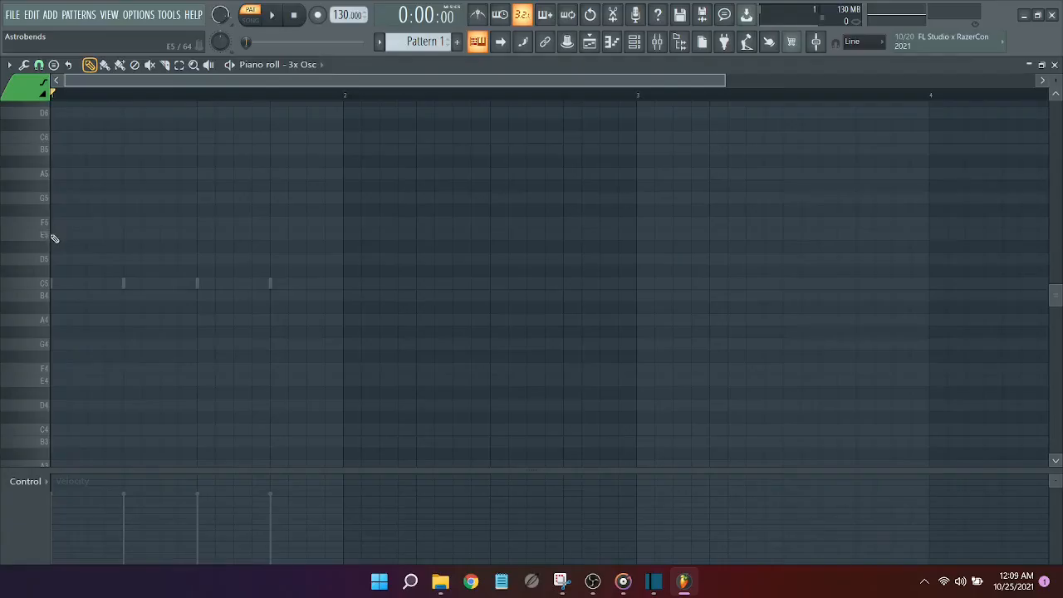
# Step: Draw a G5 note at the start of bar 1 with the Draw tool, then delete it
pyautogui.click(100, 427)
pyautogui.moveTo(70, 234)
pyautogui.mouseDown()
pyautogui.moveTo(68, 188)
pyautogui.moveTo(67, 203)
pyautogui.mouseUp()
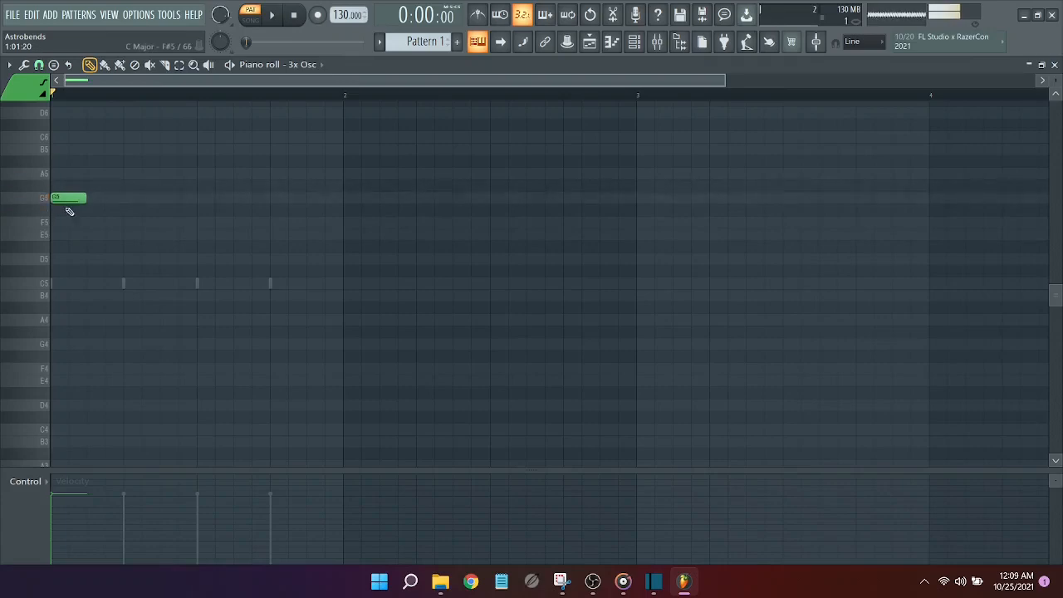
pyautogui.click(93, 196)
pyautogui.rightClick(123, 196)
pyautogui.rightClick(71, 199)
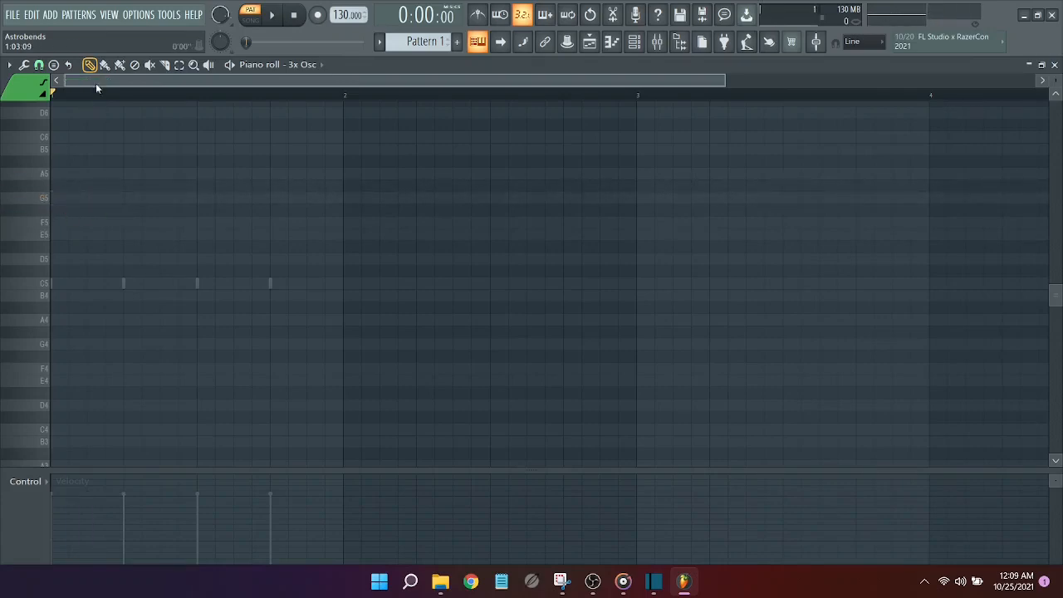
# Step: Draw an F5 note on beat 2 of bar 1, then delete it
pyautogui.click(122, 223)
pyautogui.moveTo(124, 222); pyautogui.dragTo(154, 229)
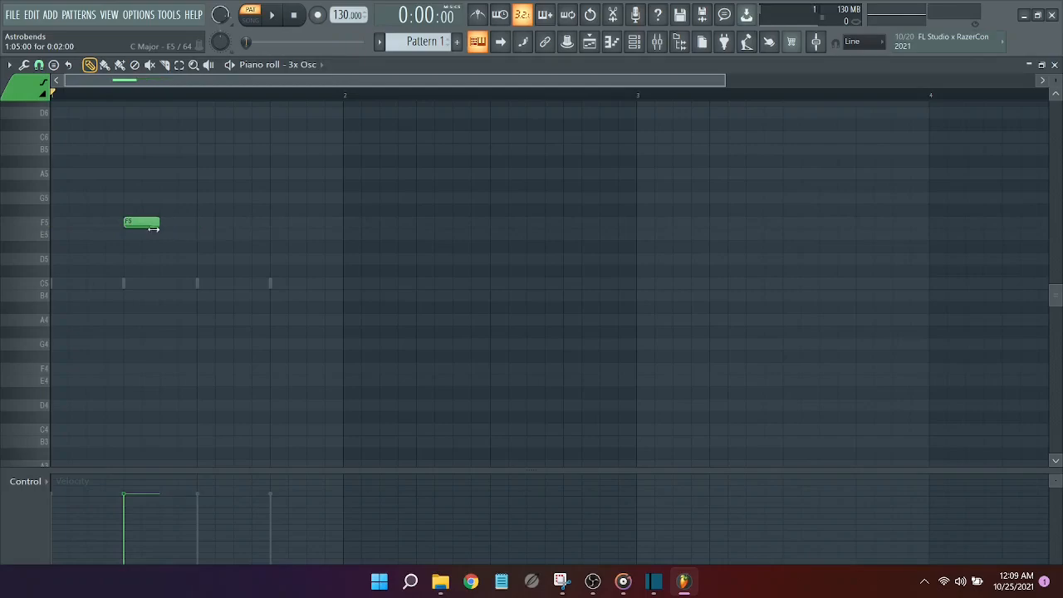
pyautogui.rightClick(150, 224)
# Step: Paint a continuous row of eight G5 notes across bar 1 with the Paint tool, then erase the row
pyautogui.click(105, 64)
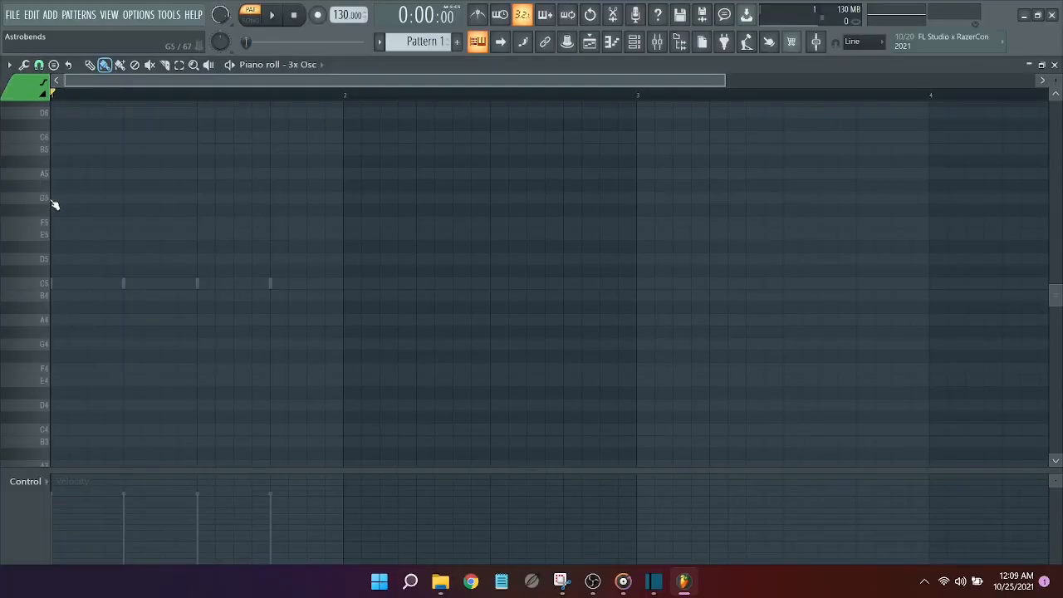
pyautogui.click(53, 198)
pyautogui.moveTo(78, 204); pyautogui.dragTo(308, 208)
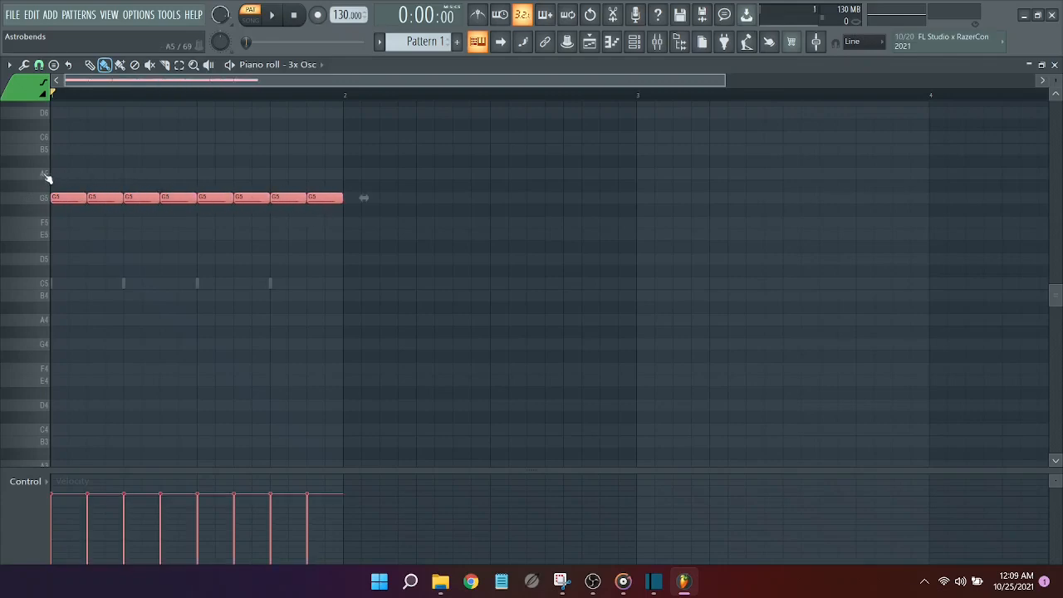
pyautogui.moveTo(52, 149)
pyautogui.mouseDown()
pyautogui.moveTo(330, 147)
pyautogui.moveTo(57, 151)
pyautogui.mouseUp()
pyautogui.rightClick(56, 151)
pyautogui.rightClick(332, 200)
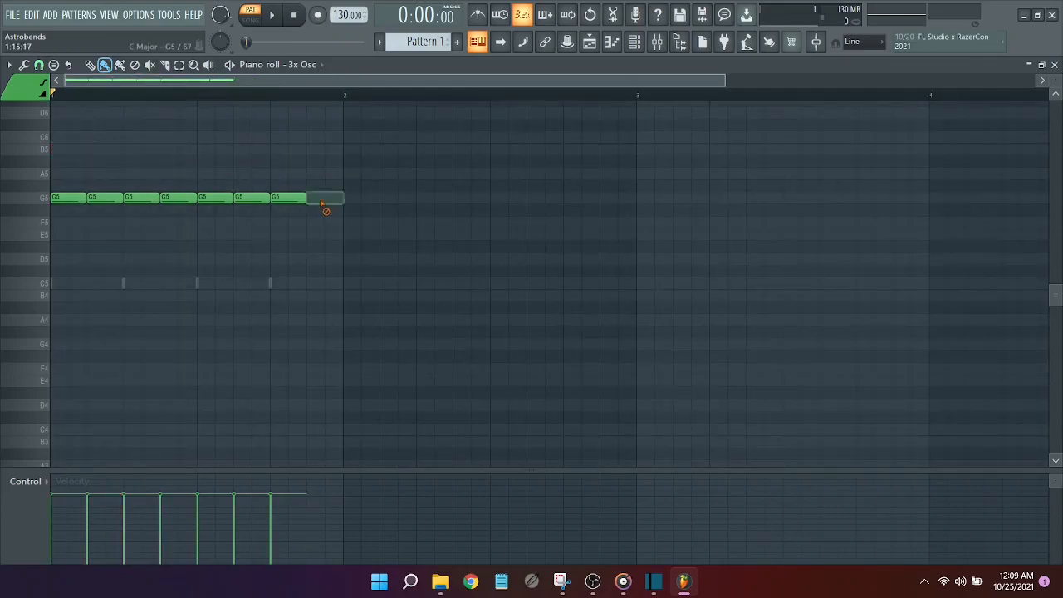
# Step: Fill bar 1 with sixteen one-step E5 notes using the second paint tool, and mute the second, fourth and sixth notes
pyautogui.click(119, 65)
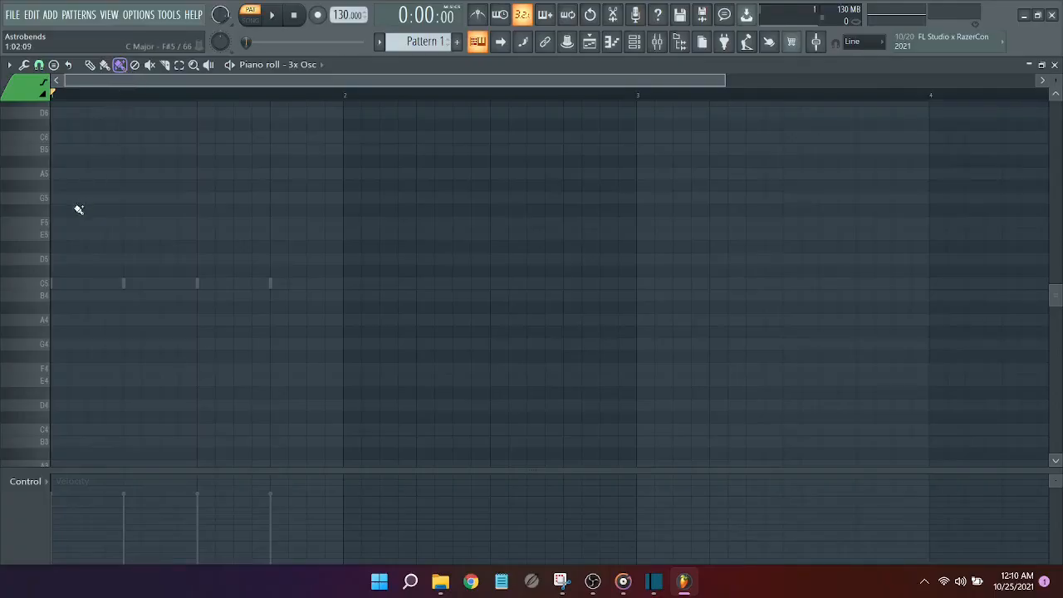
pyautogui.moveTo(53, 234); pyautogui.dragTo(332, 238)
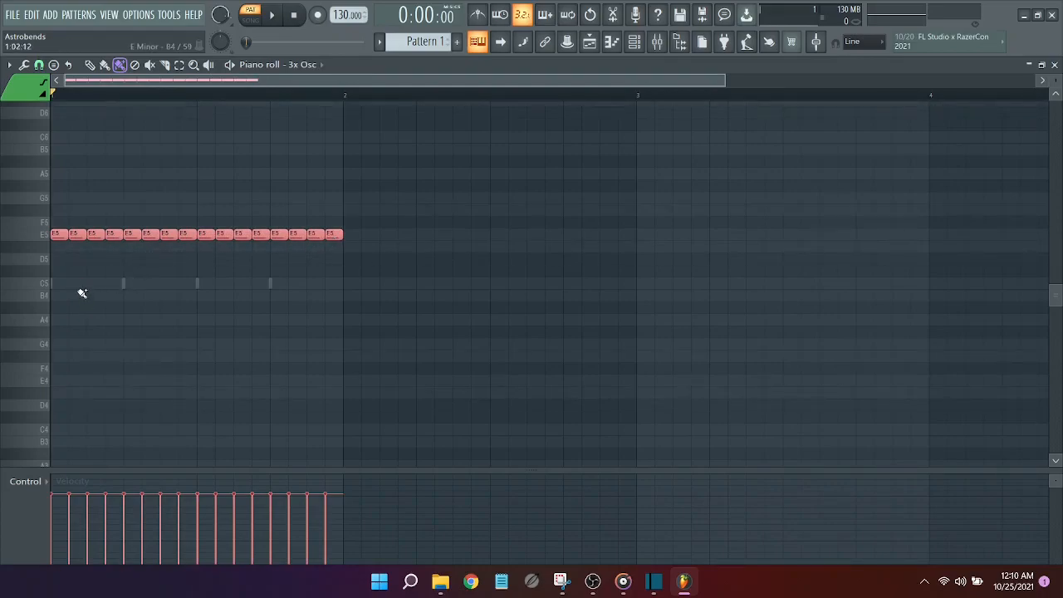
pyautogui.click(77, 238)
pyautogui.click(114, 237)
pyautogui.click(150, 237)
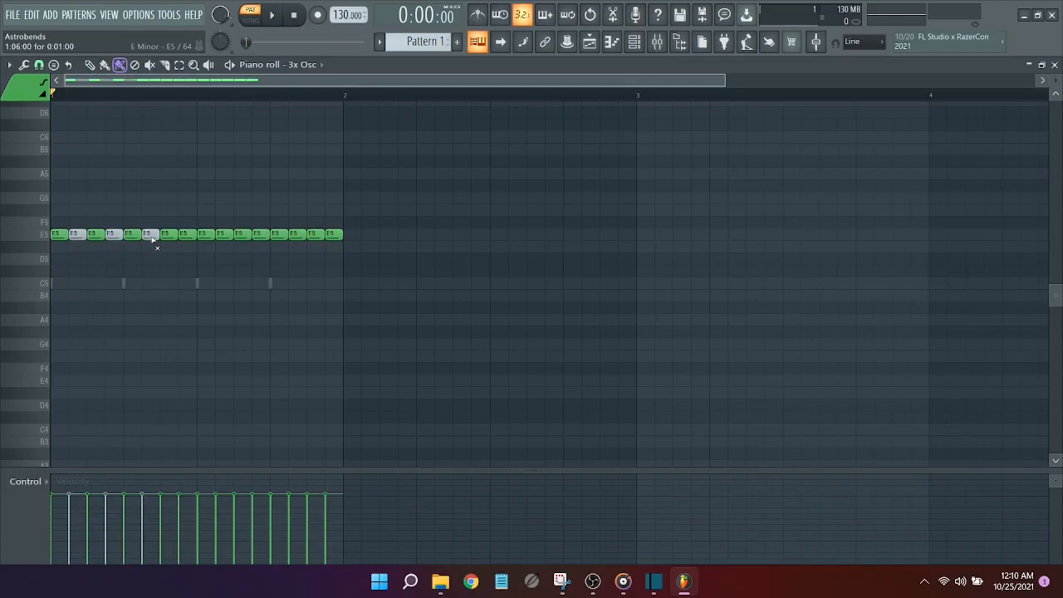
# Step: Unmute the three muted E5 notes and erase the whole E5 row from bar 1
pyautogui.click(154, 238)
pyautogui.click(117, 239)
pyautogui.click(81, 239)
pyautogui.moveTo(66, 242); pyautogui.dragTo(283, 240)
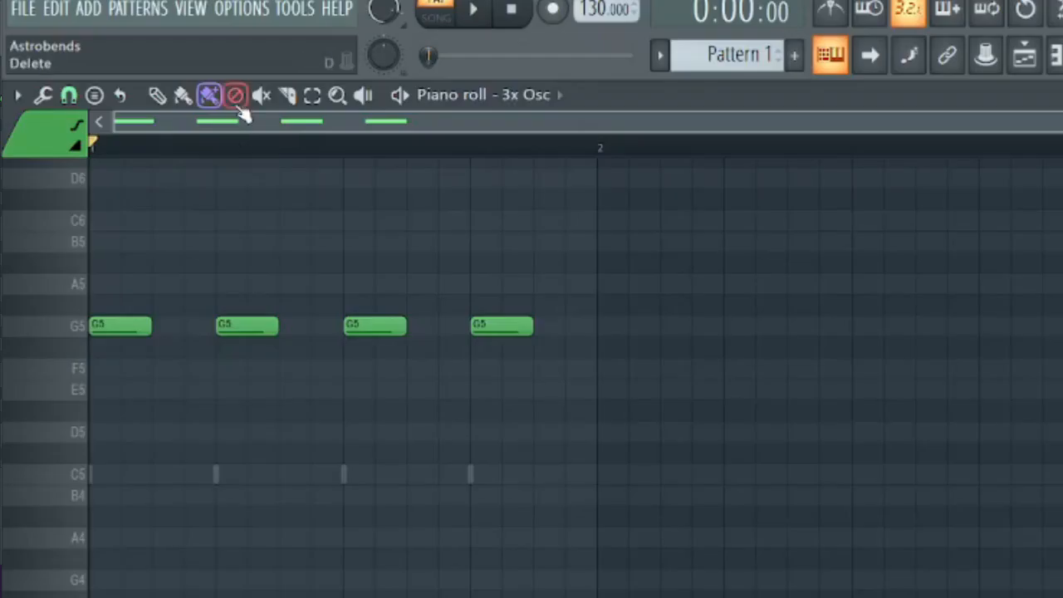
# Step: Delete the G5 note at the start of bar 1 with the Delete tool
pyautogui.click(239, 106)
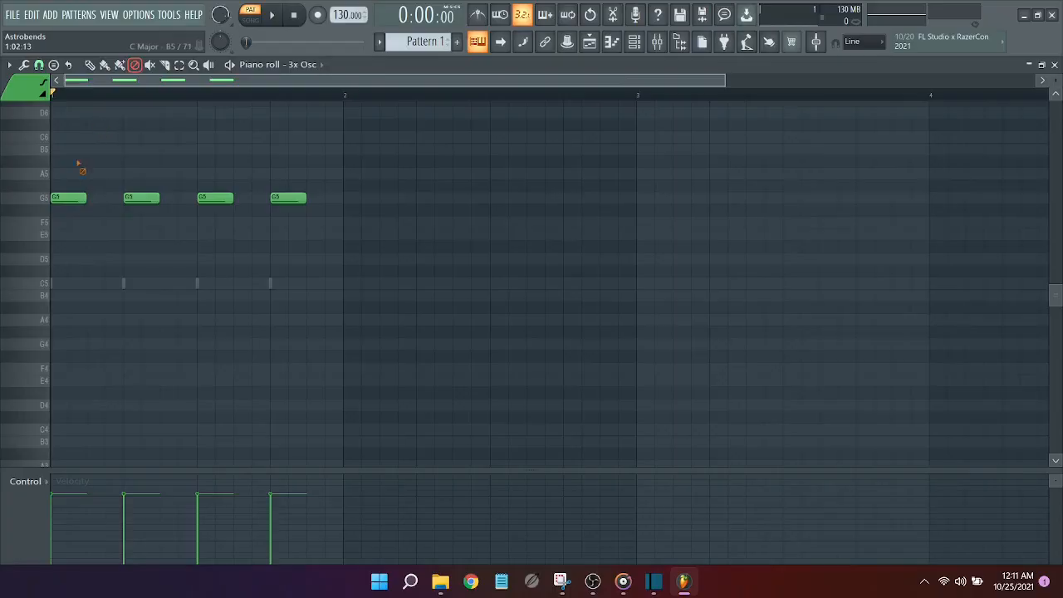
pyautogui.click(109, 331)
# Step: Try the Mute tool on the G5 notes on beats 2 and 3, then delete both notes
pyautogui.click(149, 64)
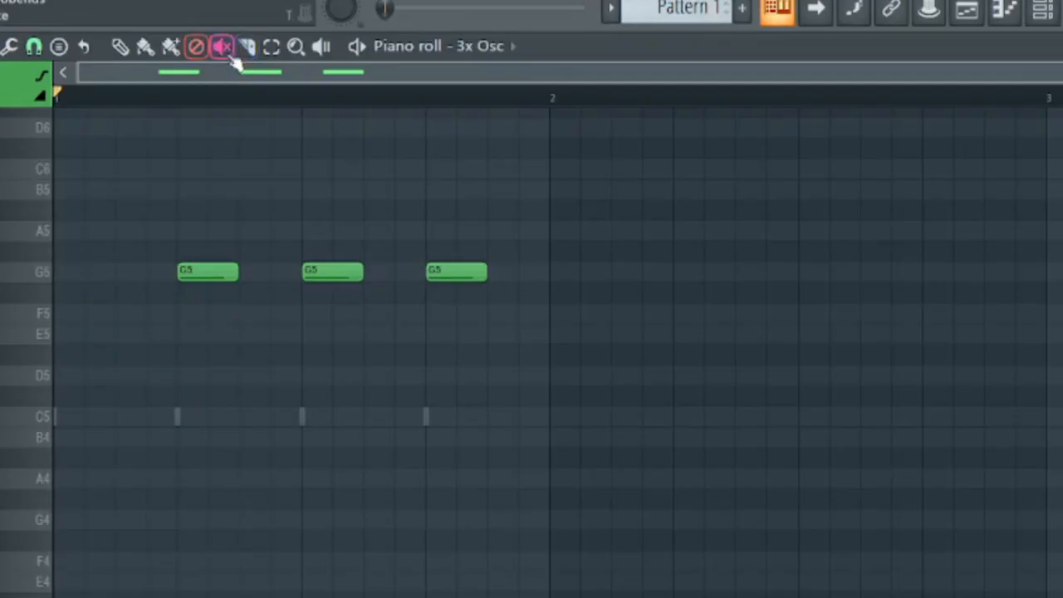
pyautogui.click(146, 199)
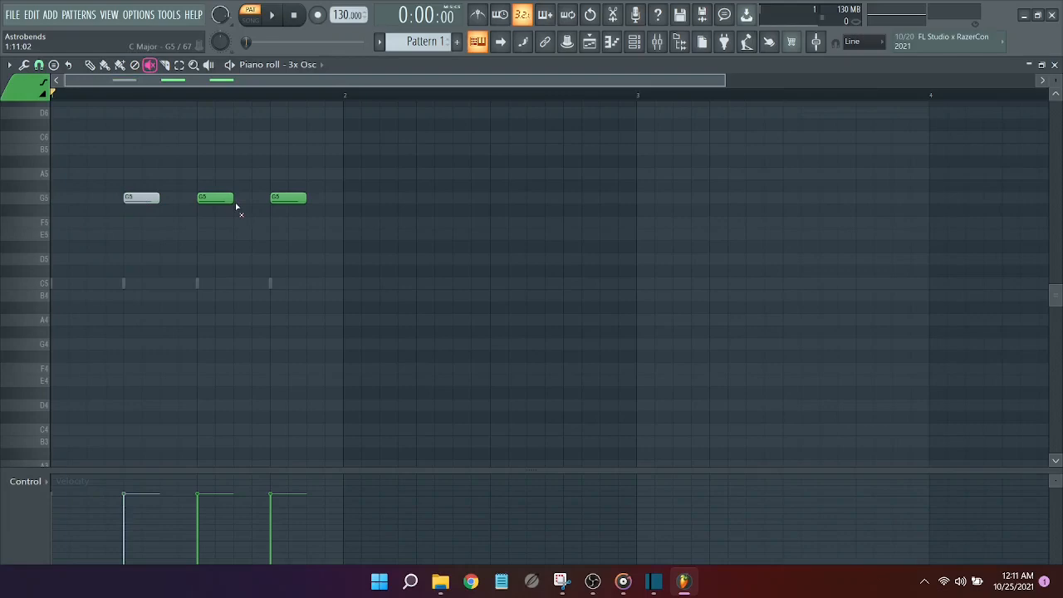
pyautogui.click(144, 204)
pyautogui.click(218, 200)
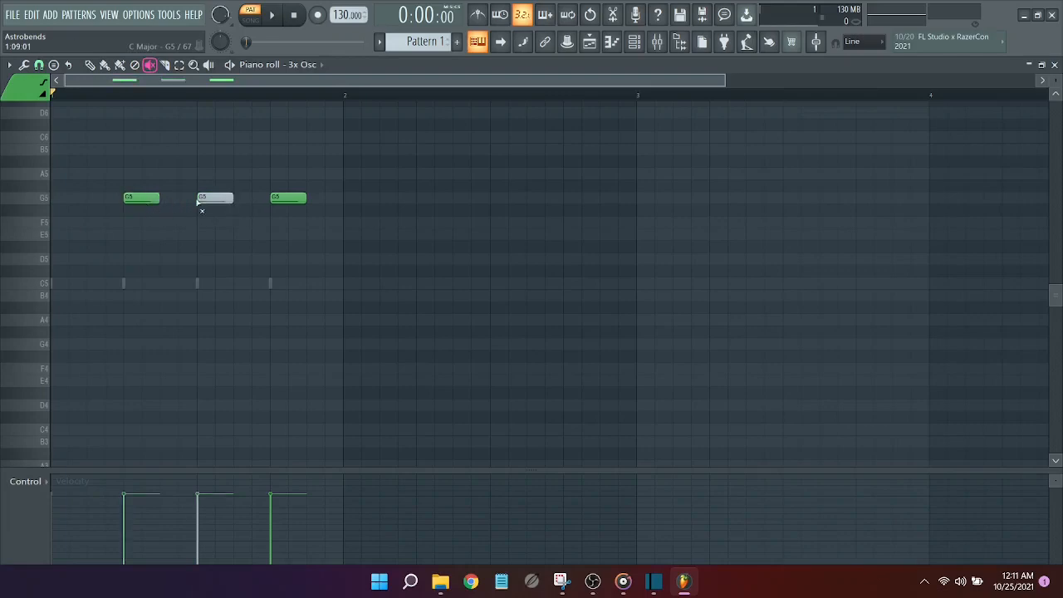
pyautogui.click(133, 201)
pyautogui.rightClick(221, 199)
pyautogui.rightClick(142, 197)
# Step: Slice the remaining G5 note on beat 4 into two equal halves
pyautogui.click(165, 67)
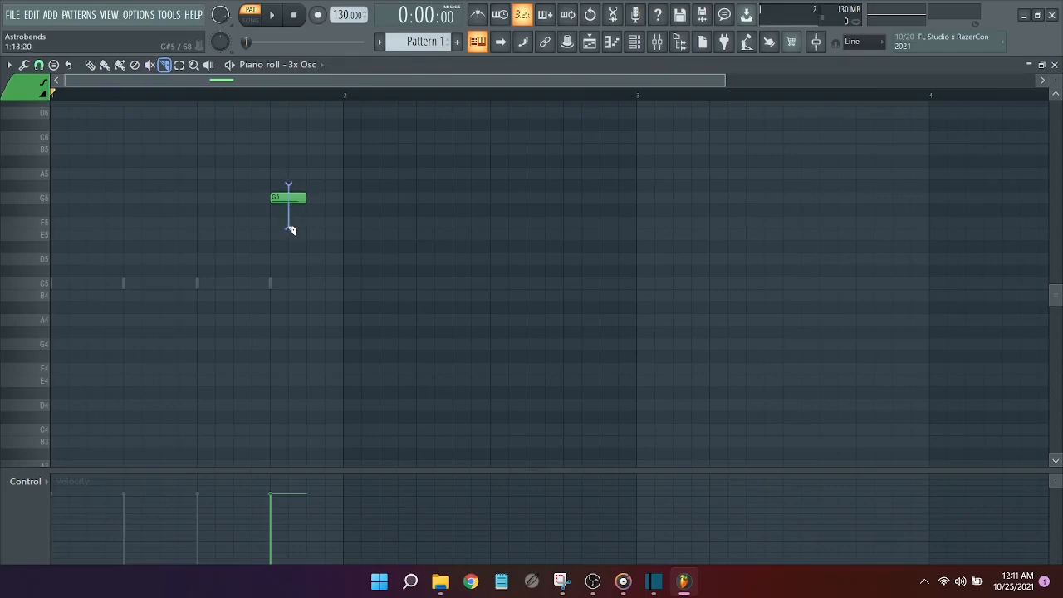
pyautogui.moveTo(289, 231); pyautogui.dragTo(311, 240)
pyautogui.moveTo(306, 233); pyautogui.dragTo(301, 220)
pyautogui.moveTo(283, 208)
pyautogui.mouseDown()
pyautogui.moveTo(216, 214)
pyautogui.moveTo(335, 215)
pyautogui.moveTo(288, 213)
pyautogui.mouseUp()
# Step: Box-select both halves of the sliced G5 note with the Select tool
pyautogui.click(178, 64)
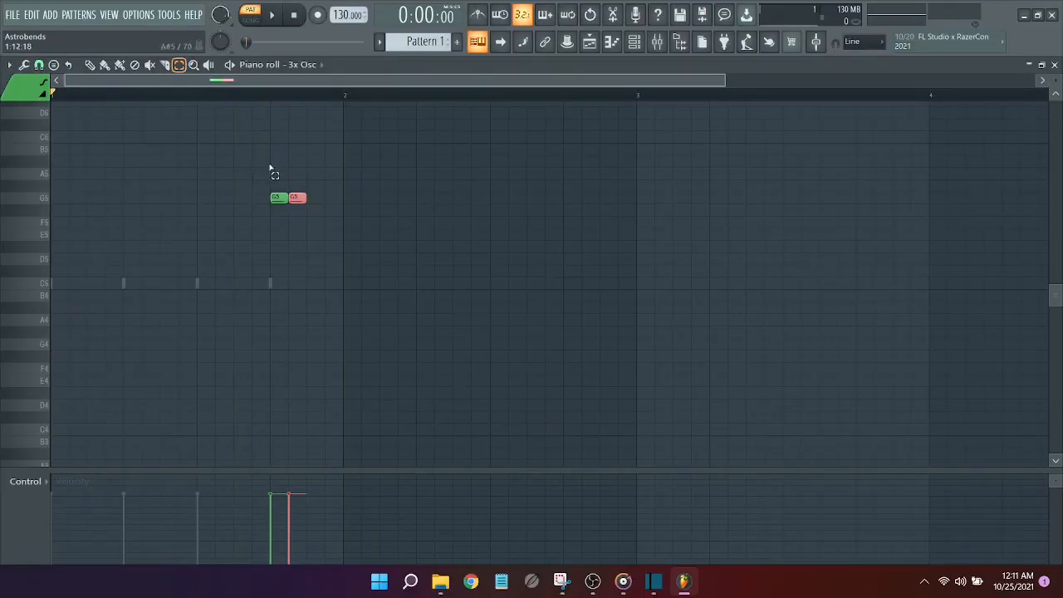
pyautogui.moveTo(270, 168); pyautogui.dragTo(301, 217)
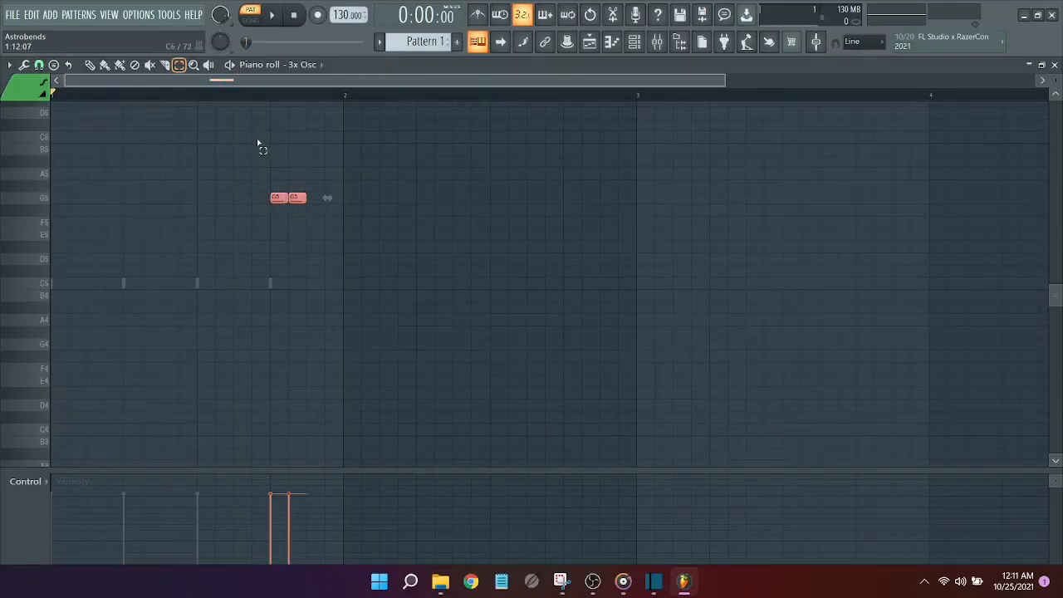
pyautogui.moveTo(269, 177); pyautogui.dragTo(280, 206)
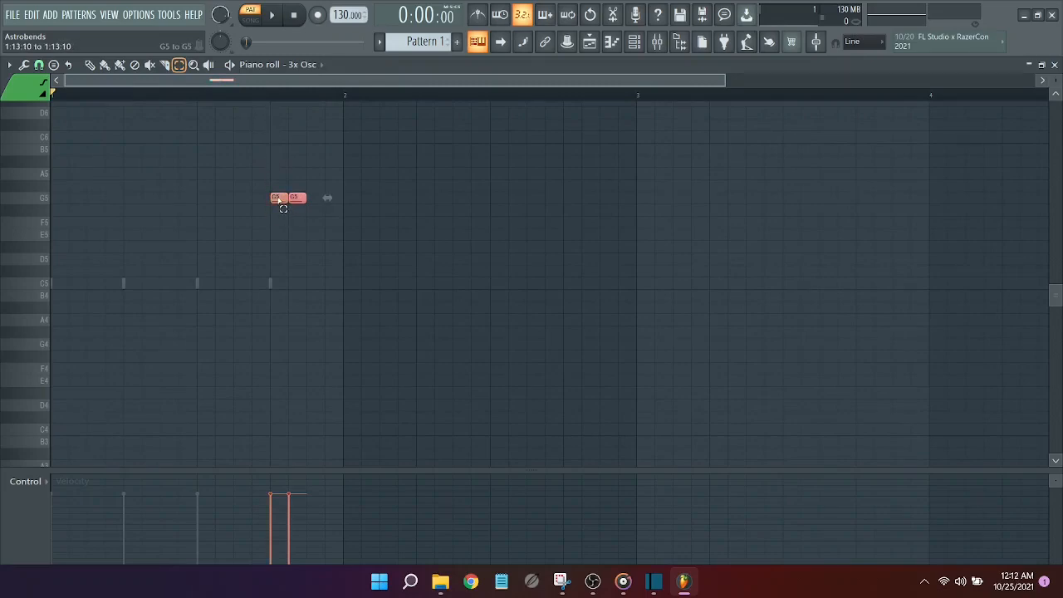
# Step: Mark beat 4 of bar 1 as a time selection, play and pause that section, then clear the selection
pyautogui.moveTo(271, 98); pyautogui.dragTo(347, 99)
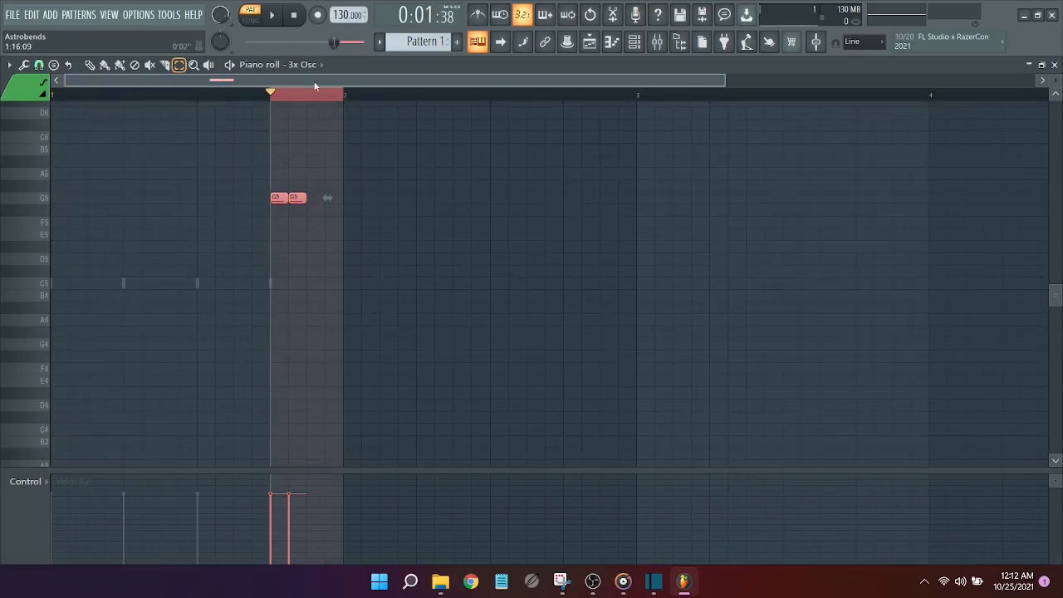
pyautogui.click(273, 16)
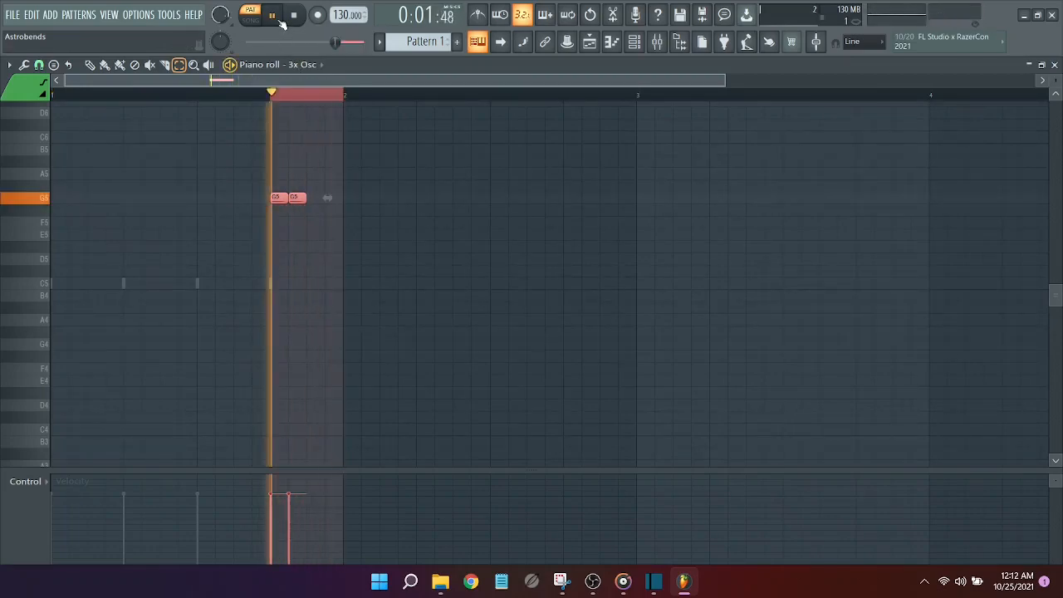
pyautogui.click(274, 17)
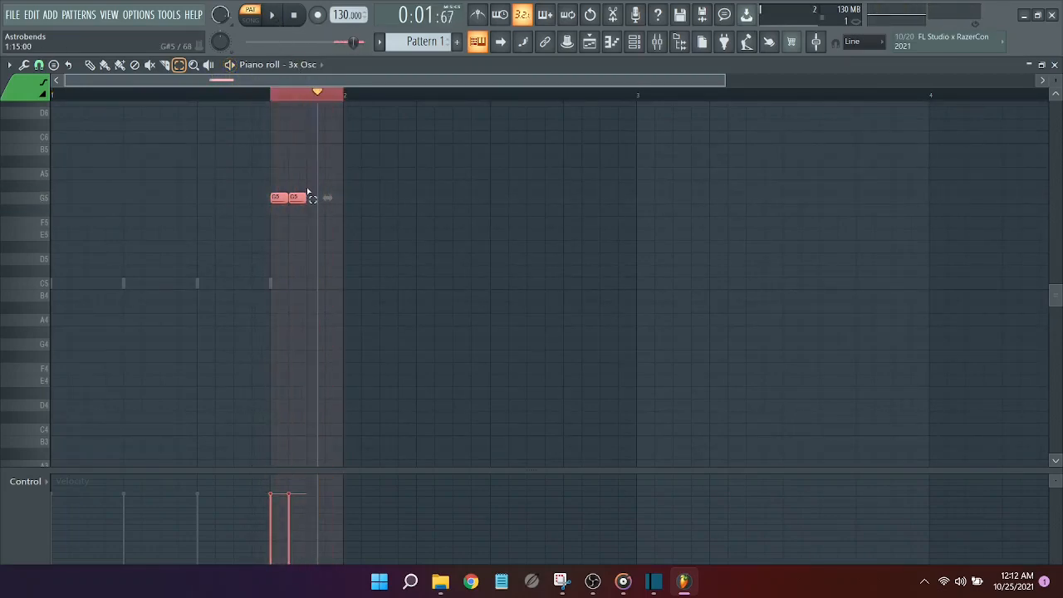
pyautogui.moveTo(322, 95); pyautogui.dragTo(303, 96)
pyautogui.hotkey('ctrl', 'd')
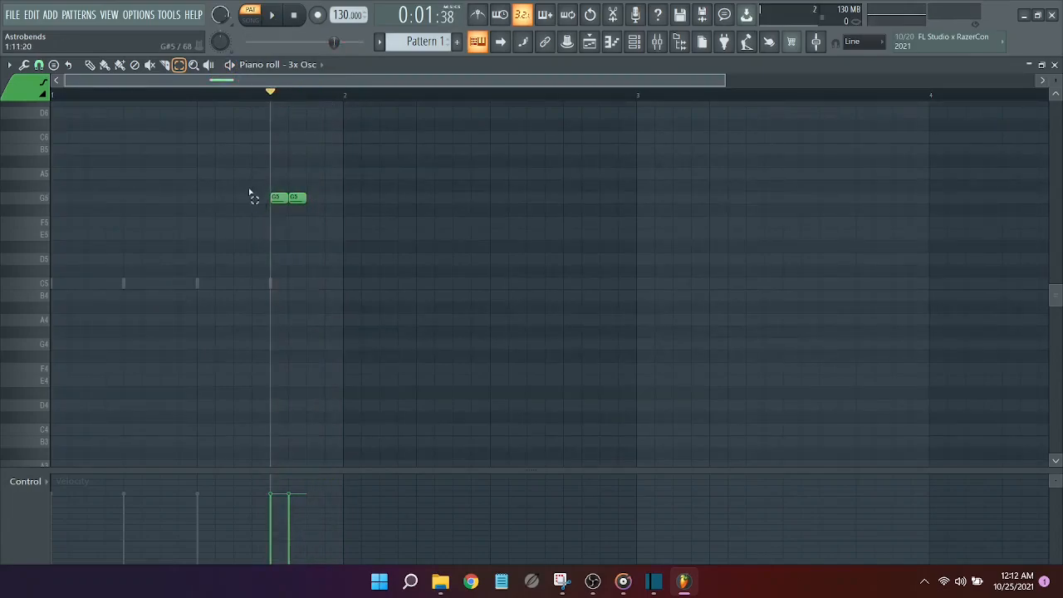
# Step: Select both G5 notes, try stretching them into bar 2, undo the stretch, and duplicate the pair to fill beat 4
pyautogui.hotkey('ctrl', 'a')
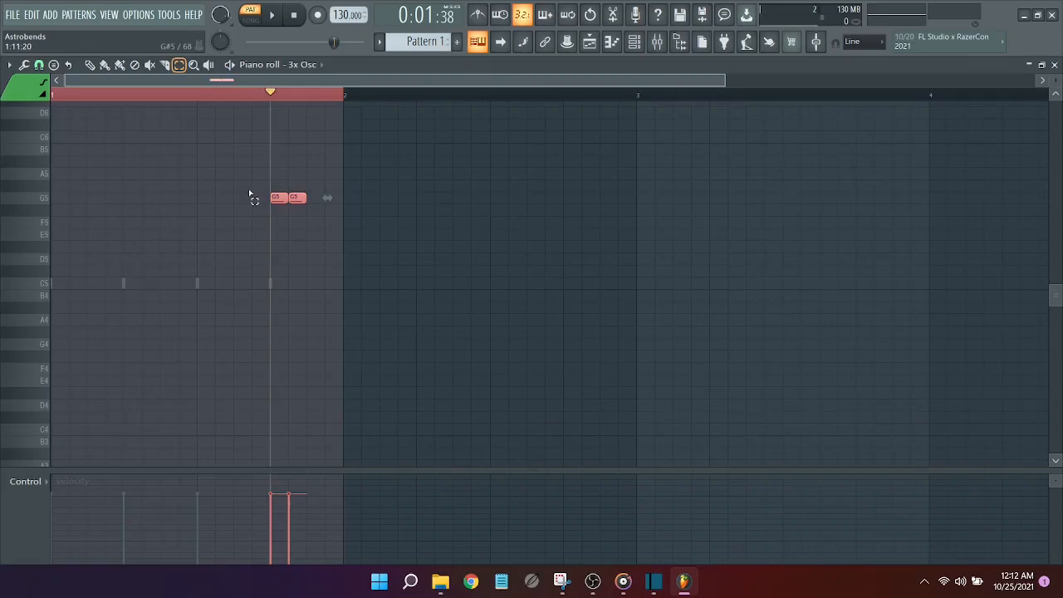
pyautogui.click(315, 198)
pyautogui.moveTo(324, 198)
pyautogui.mouseDown()
pyautogui.moveTo(308, 199)
pyautogui.moveTo(608, 203)
pyautogui.mouseUp()
pyautogui.click(326, 199)
pyautogui.hotkey('ctrl', 'z')
pyautogui.hotkey('ctrl', 'z')
pyautogui.moveTo(609, 204); pyautogui.dragTo(364, 200)
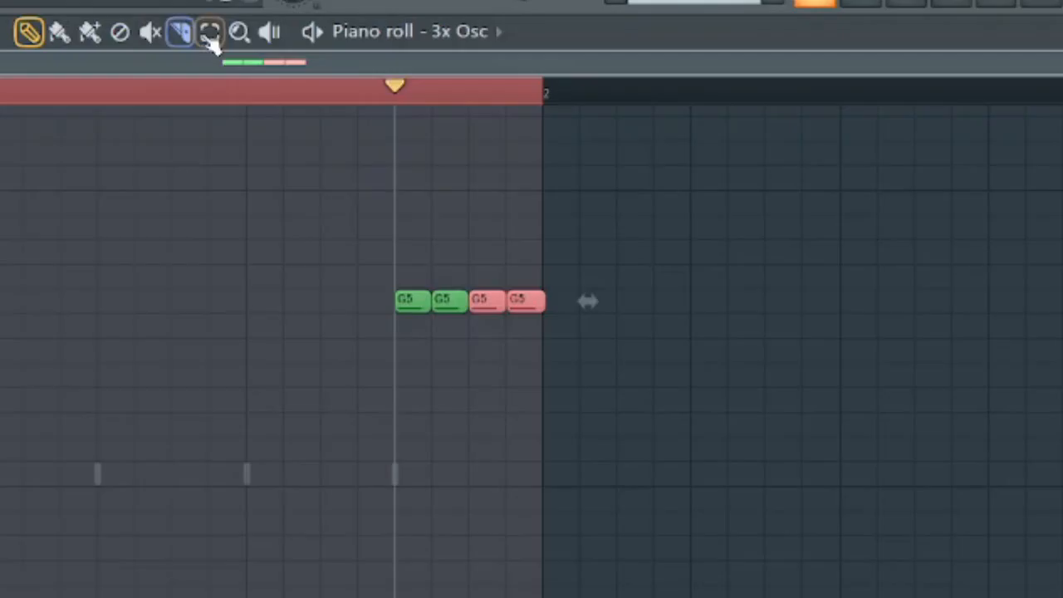
# Step: Scrub over the G5 notes on beat 4 with the Playback tool, then play the pattern from the start and stop it
pyautogui.click(237, 37)
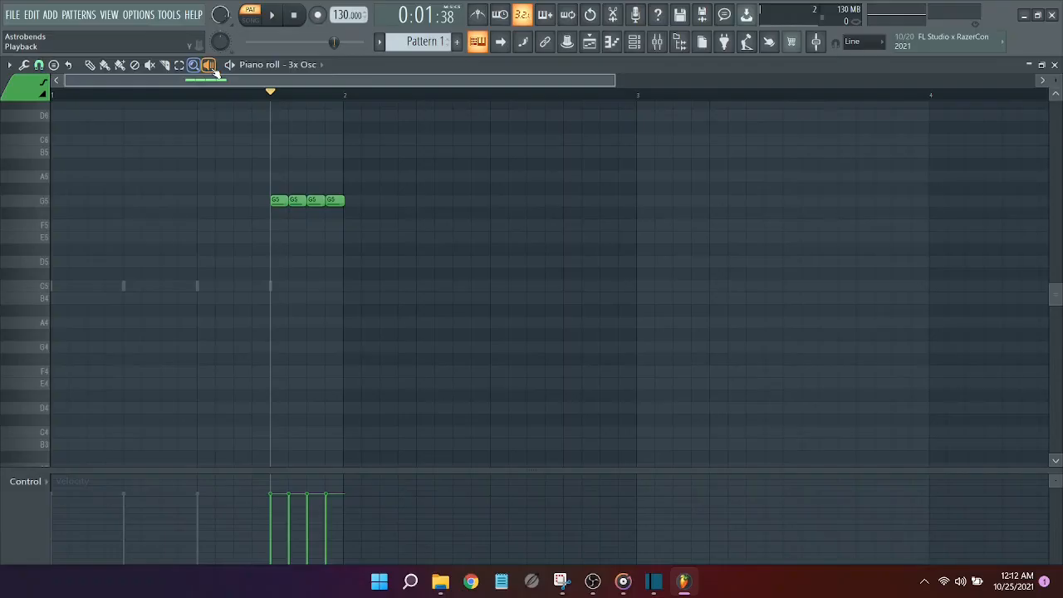
pyautogui.click(280, 201)
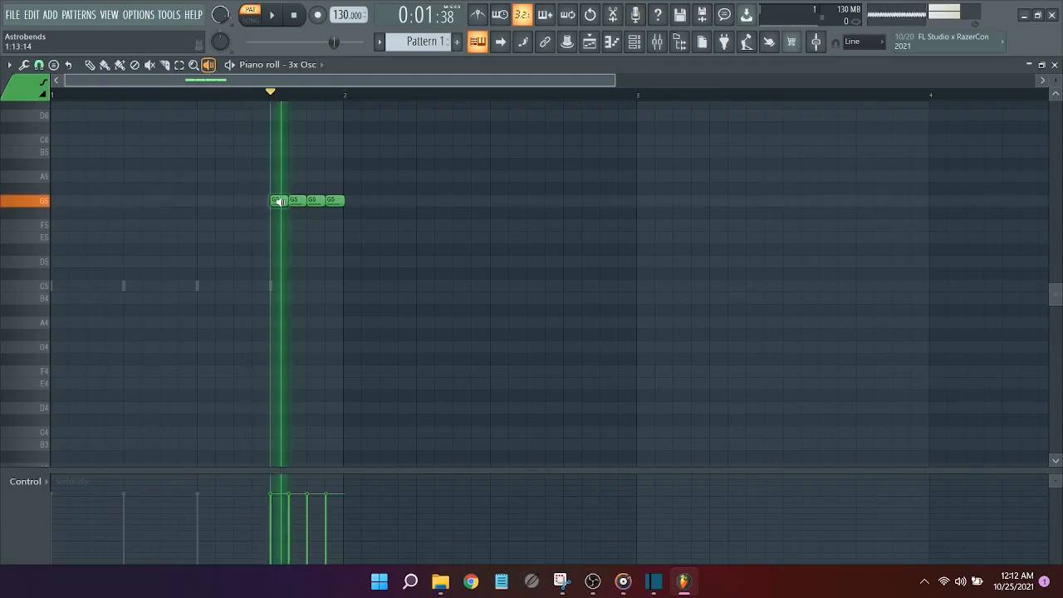
pyautogui.moveTo(280, 200); pyautogui.dragTo(315, 200)
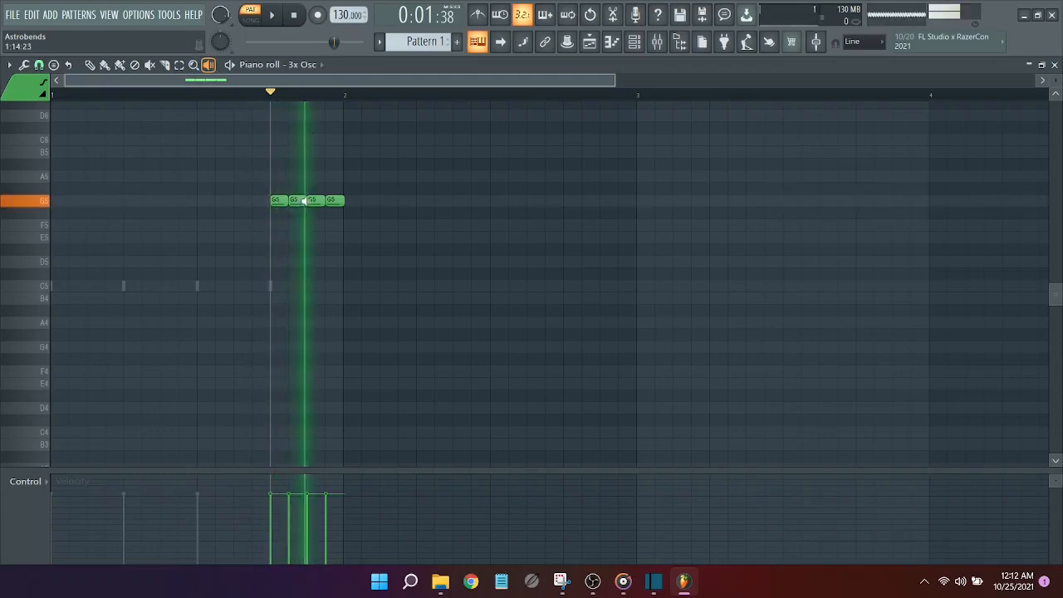
pyautogui.press('space')
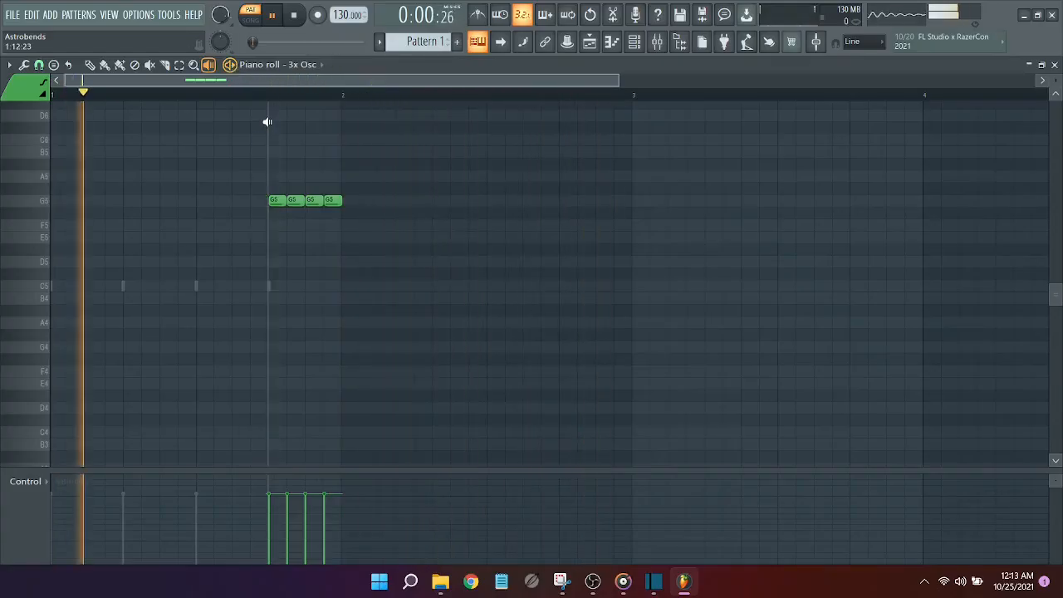
pyautogui.click(231, 64)
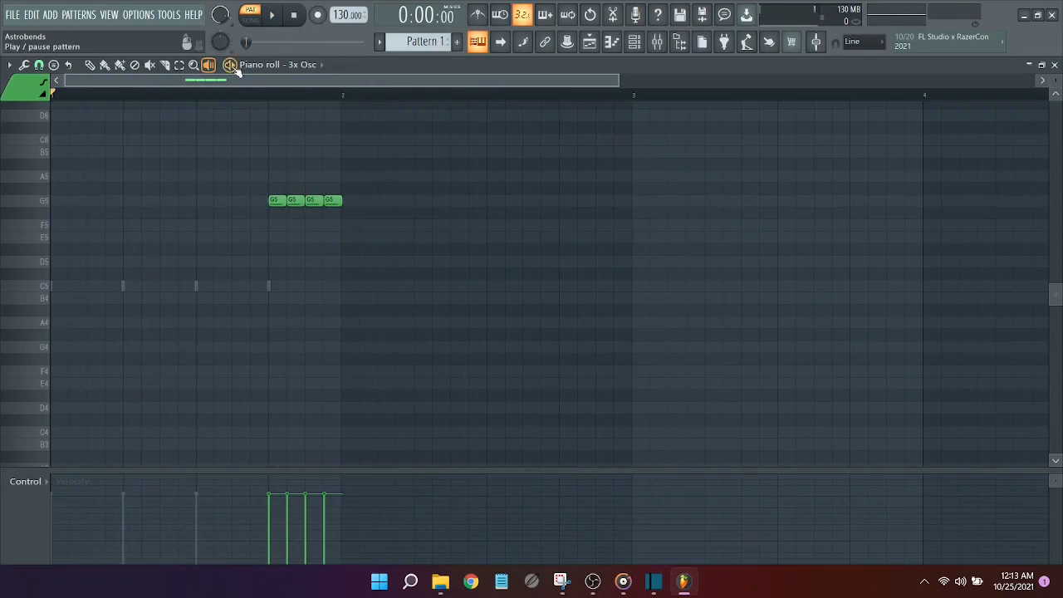
# Step: Switch the piano roll's target channel through 808 Snare, 808 HiHat and 808 Kick to view each channel's notes
pyautogui.click(307, 65)
pyautogui.click(310, 66)
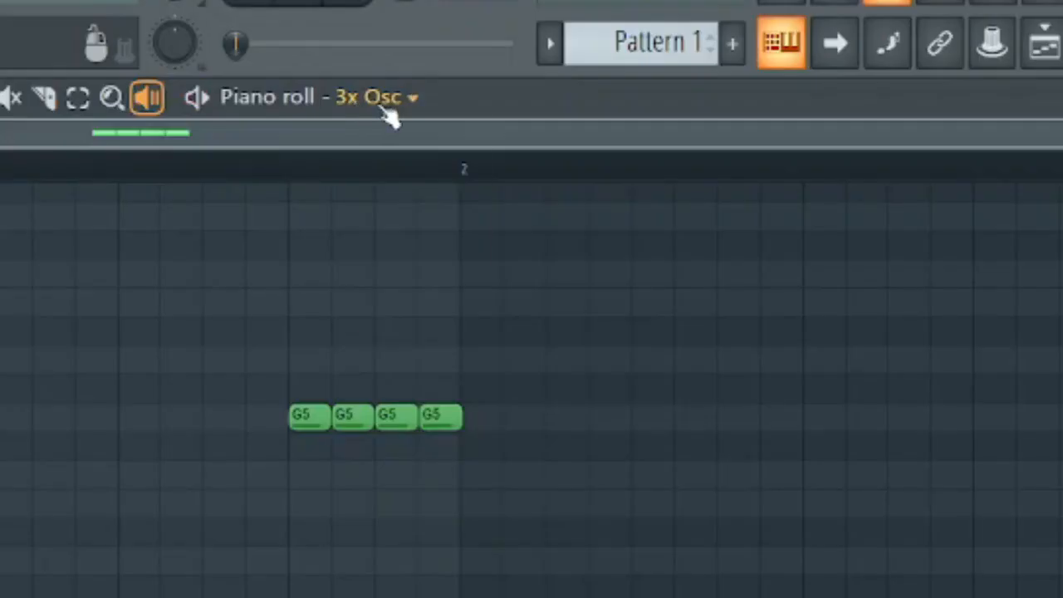
pyautogui.click(385, 110)
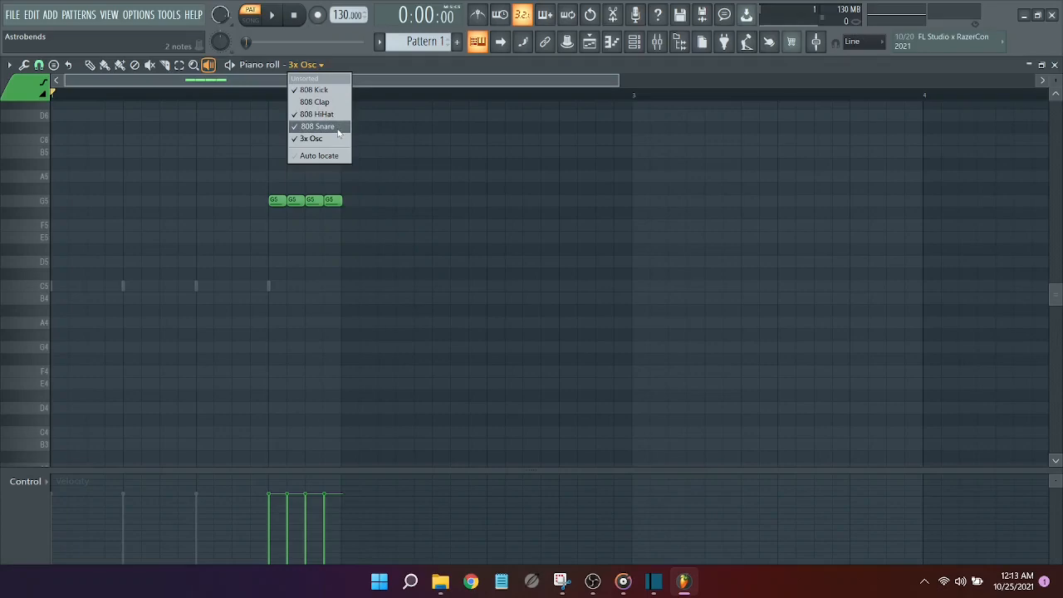
pyautogui.click(338, 128)
pyautogui.click(319, 64)
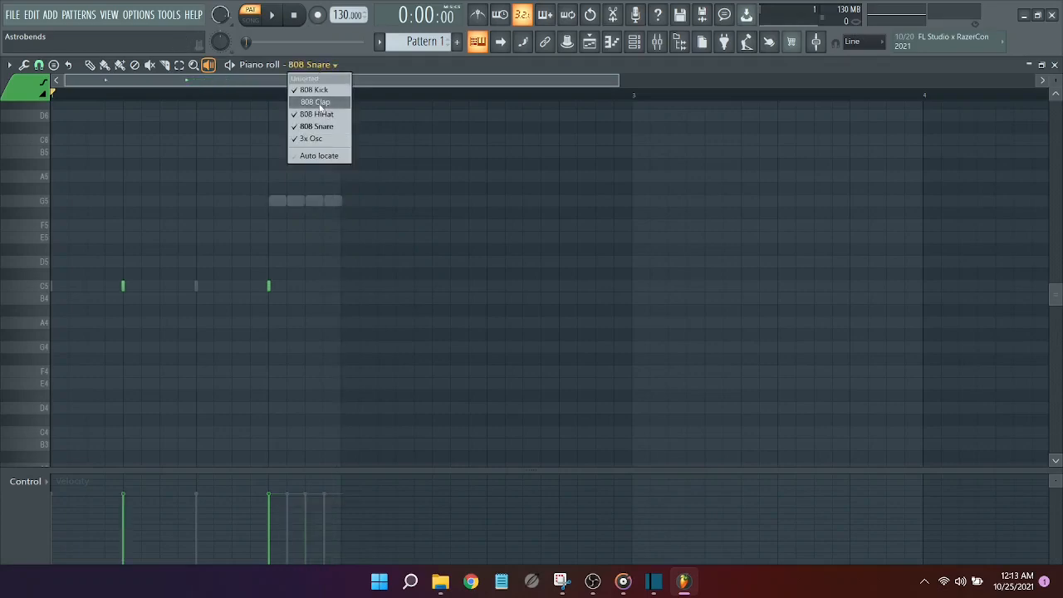
pyautogui.click(318, 114)
pyautogui.click(320, 65)
pyautogui.click(319, 90)
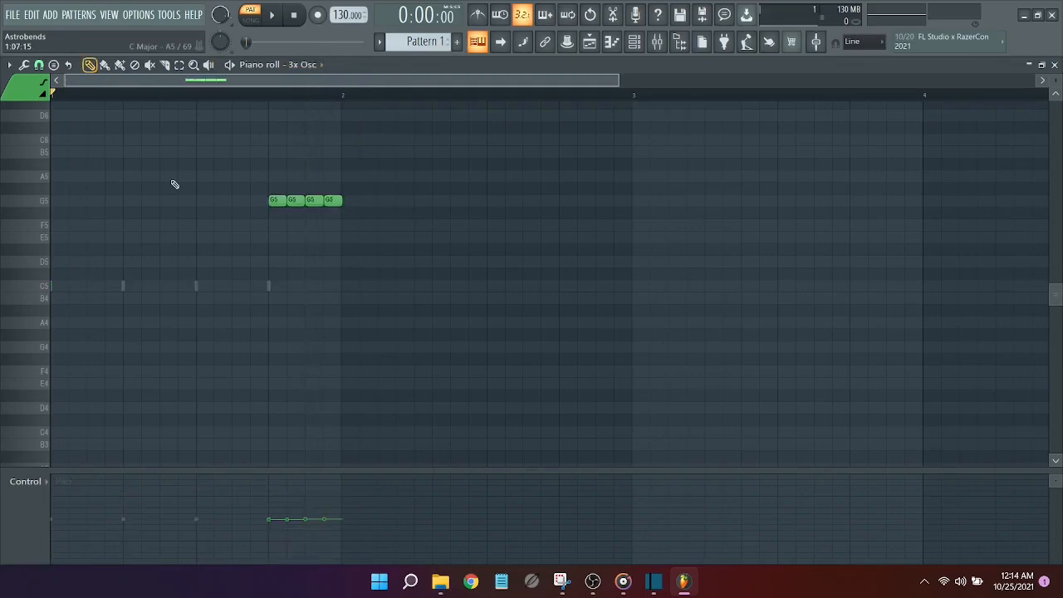
# Step: Choose Note pan as the control lane property and pan the four G5 notes alternately right and left
pyautogui.click(24, 487)
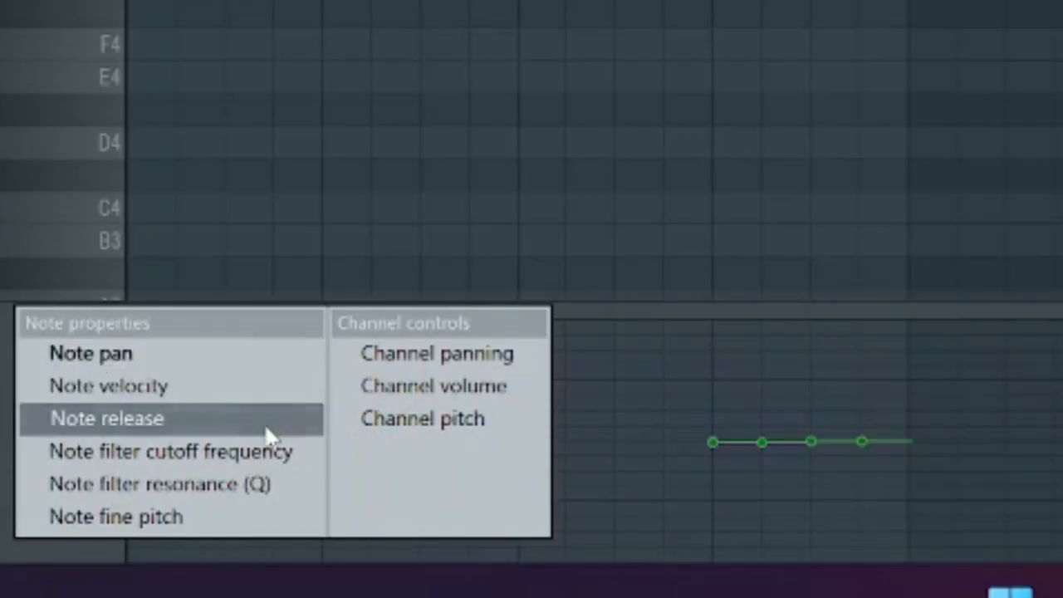
pyautogui.click(229, 369)
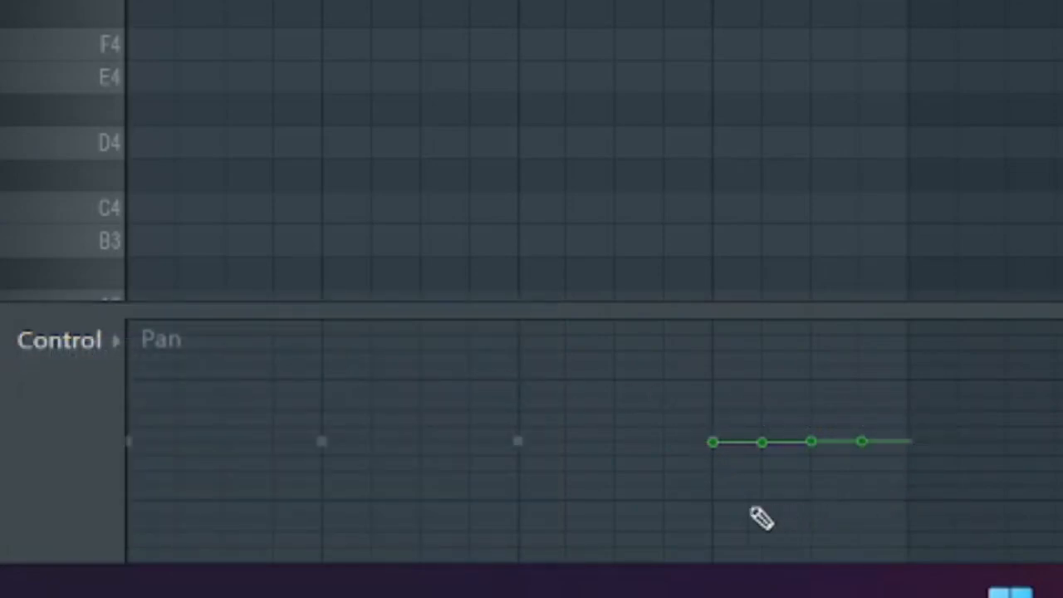
pyautogui.moveTo(714, 440); pyautogui.dragTo(713, 380)
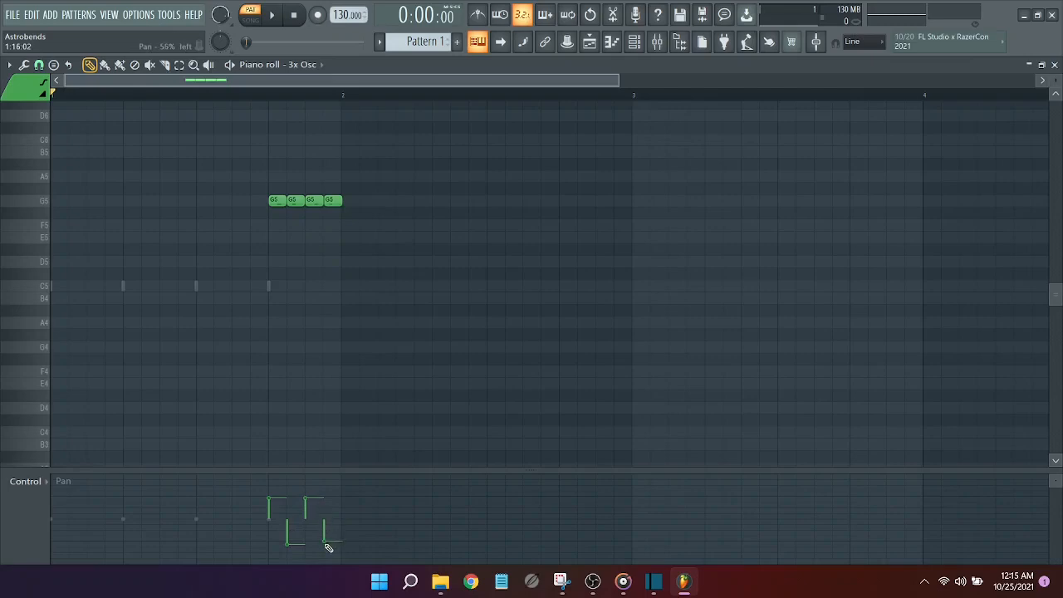
# Step: Open the 3x Osc instrument from the channel rack and move its window toward the middle of the workspace
pyautogui.click(477, 44)
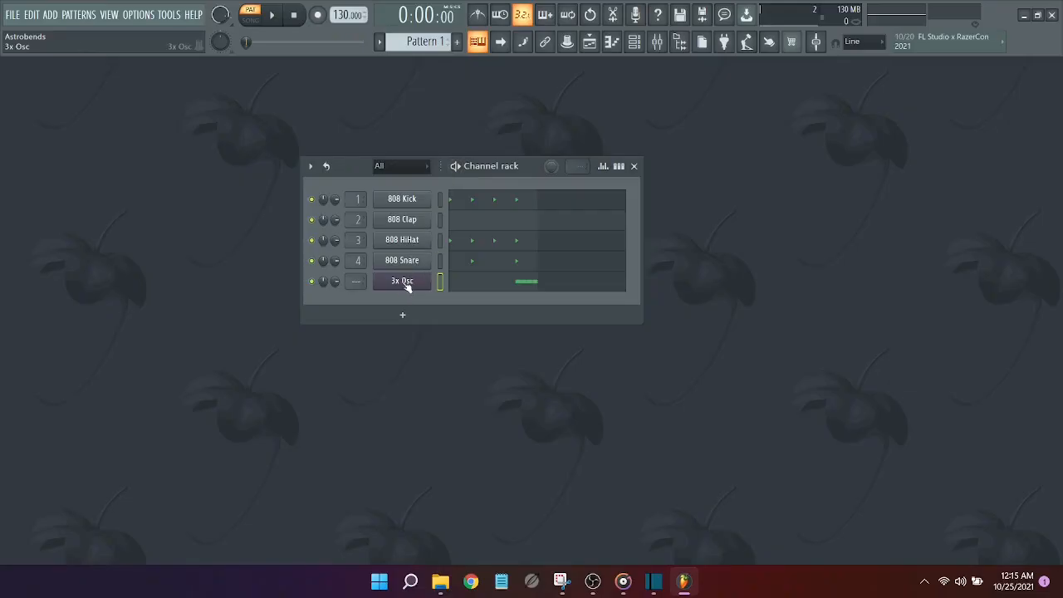
pyautogui.click(405, 282)
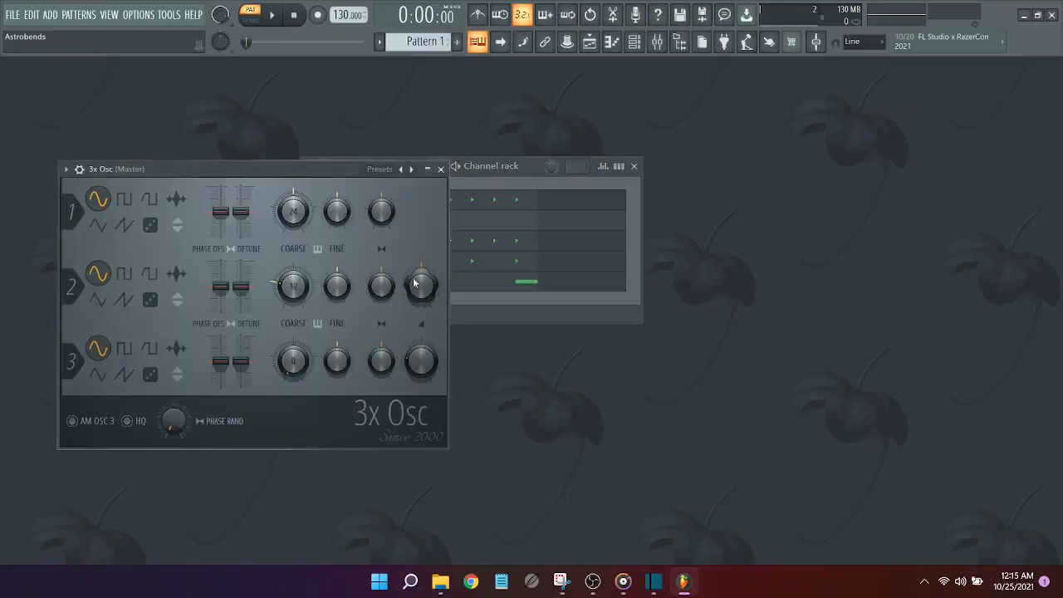
pyautogui.moveTo(308, 170); pyautogui.dragTo(629, 184)
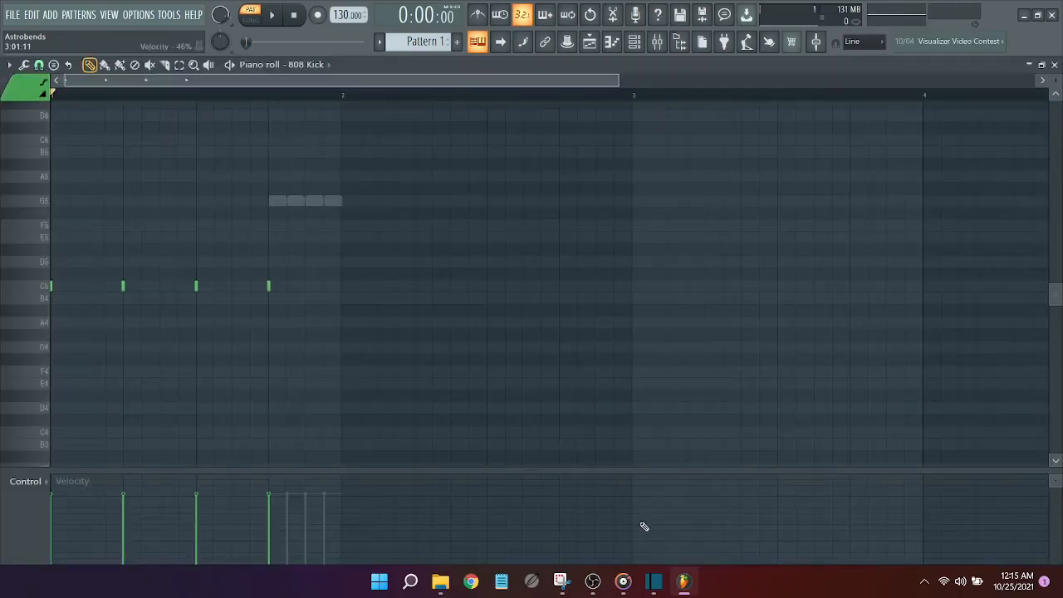
pyautogui.press('c')
pyautogui.press('b')
pyautogui.press('x')
pyautogui.press('n')
pyautogui.press('x')
pyautogui.press('b')
pyautogui.press('c')
pyautogui.press('b')
pyautogui.press('x')
pyautogui.press('n')
pyautogui.press('x')
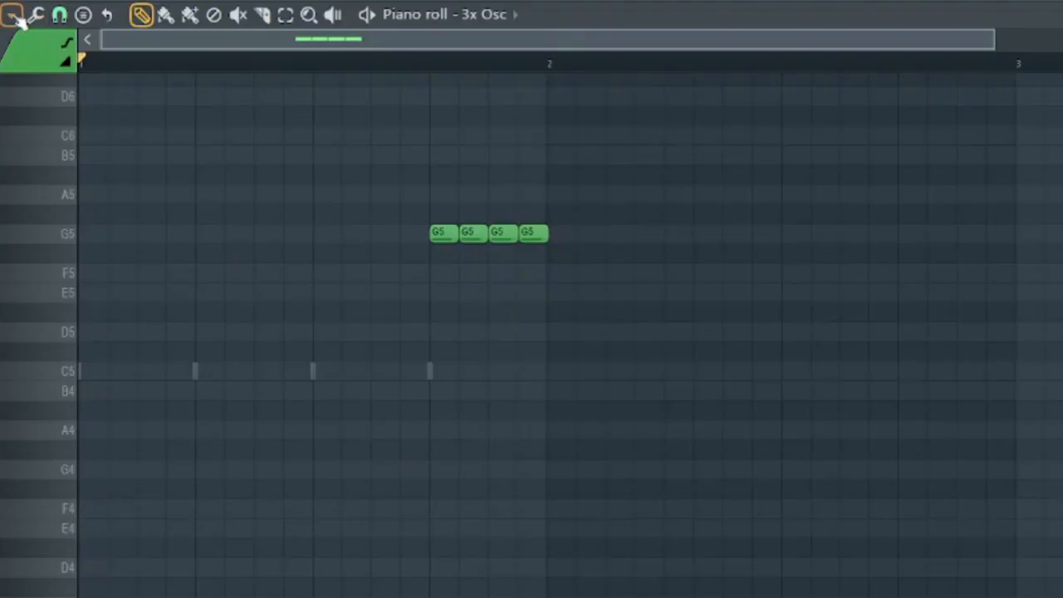
# Step: Change the piano roll's keyboard style to Modern
pyautogui.click(9, 65)
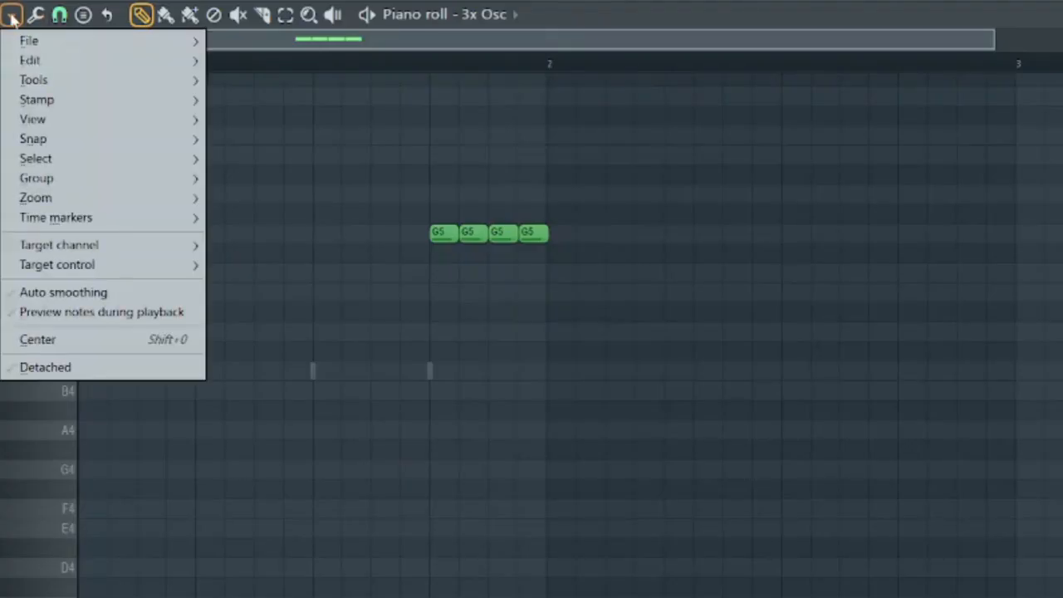
pyautogui.moveTo(78, 127)
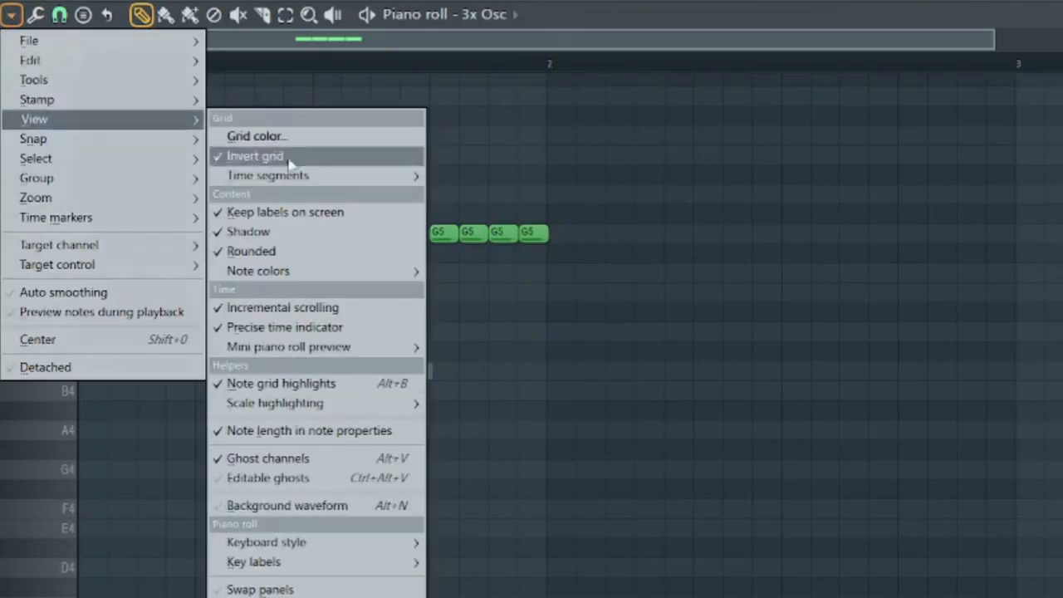
pyautogui.moveTo(340, 541)
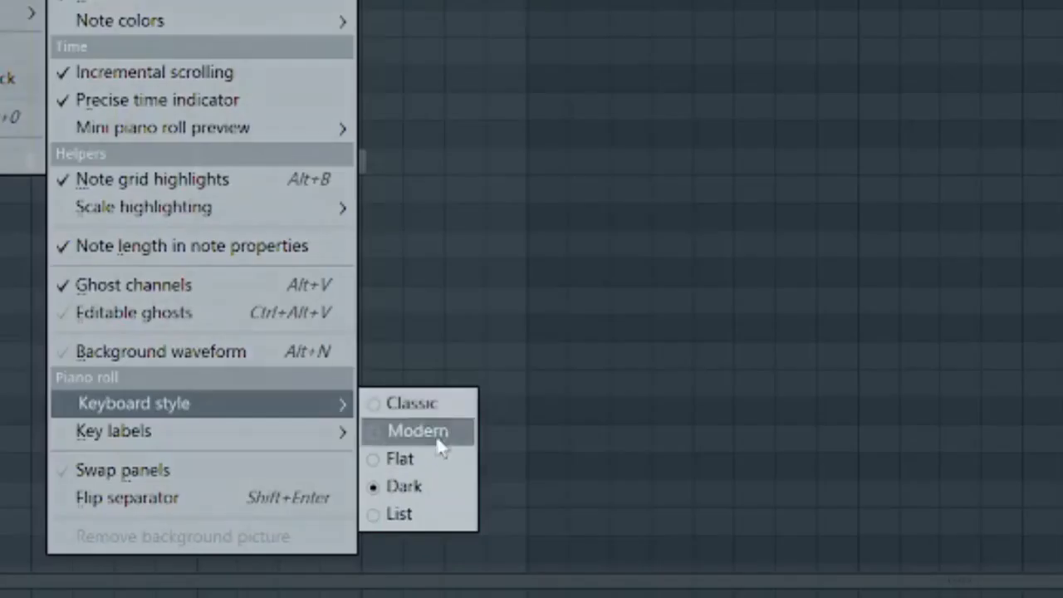
pyautogui.click(445, 417)
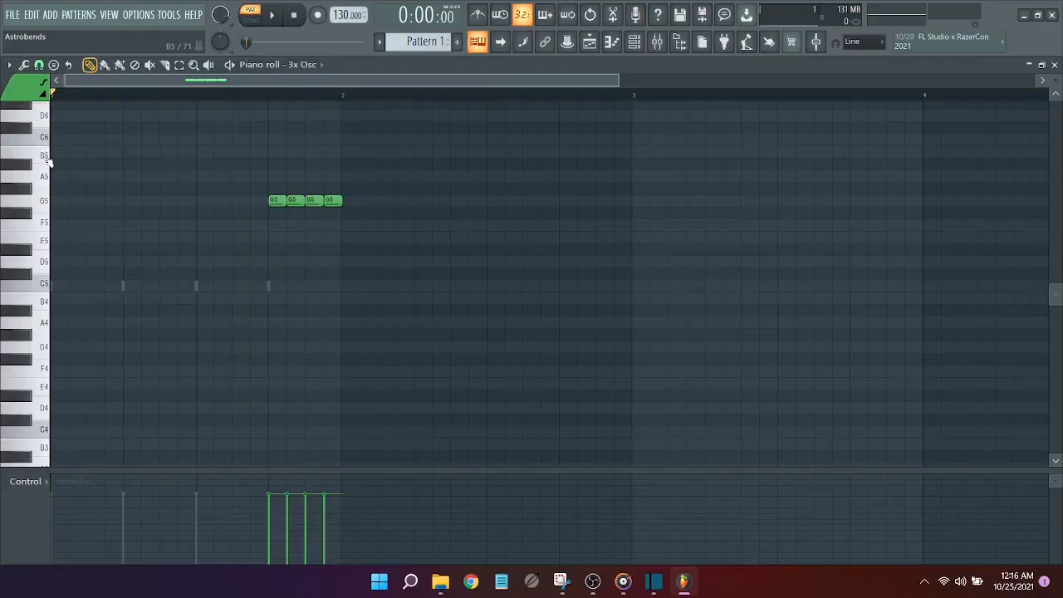